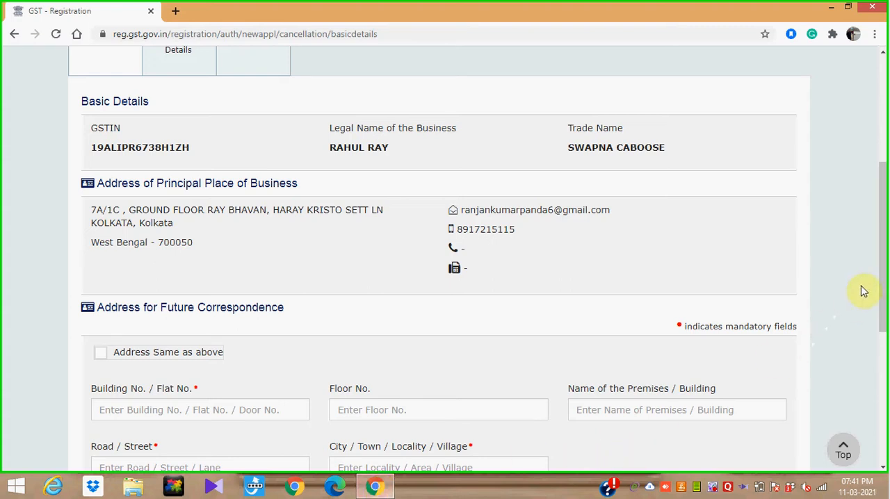
pyautogui.moveTo(885, 277); pyautogui.dragTo(886, 148)
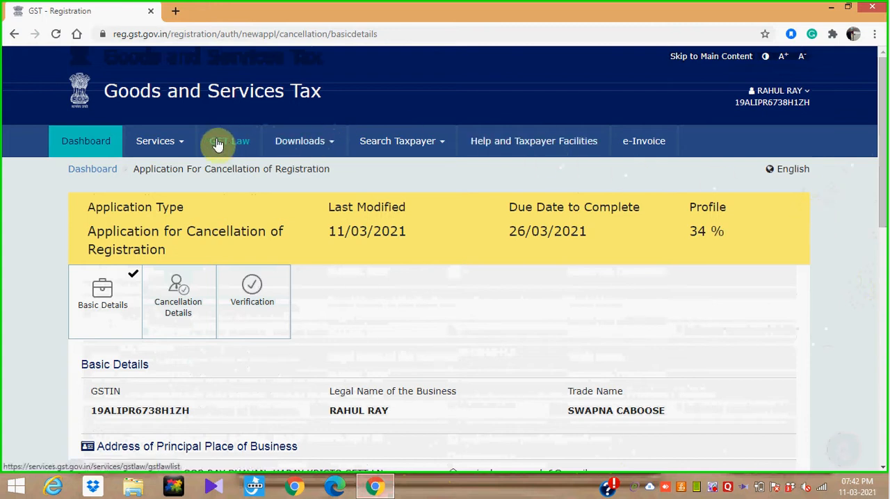
pyautogui.click(178, 145)
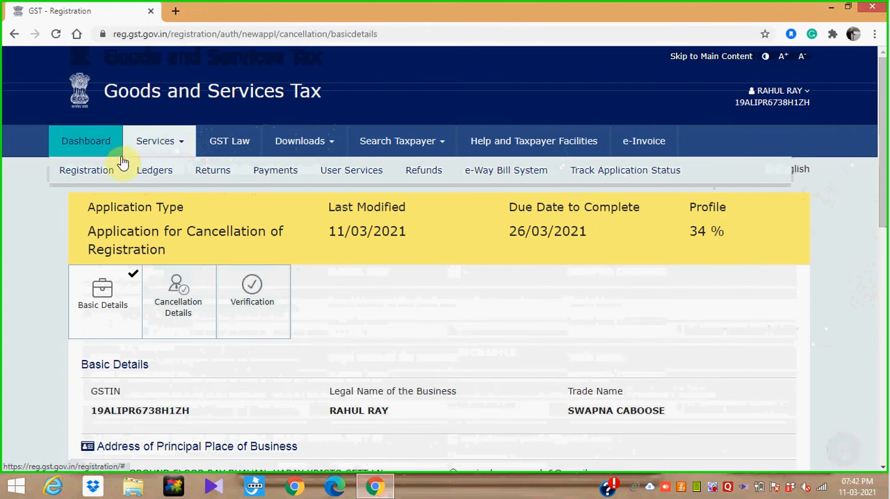
pyautogui.moveTo(96, 175)
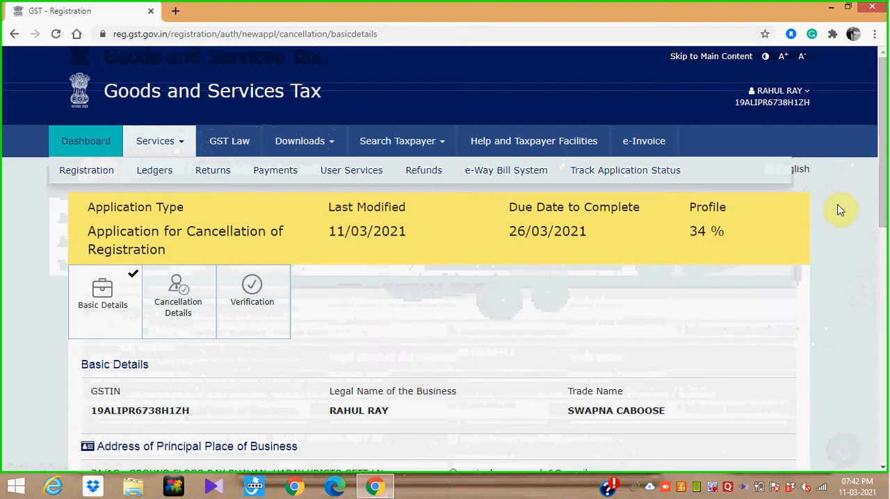
# - Mark the address for future correspondence as same as the principal place of business, and save the basic details
pyautogui.moveTo(886, 215); pyautogui.dragTo(885, 312)
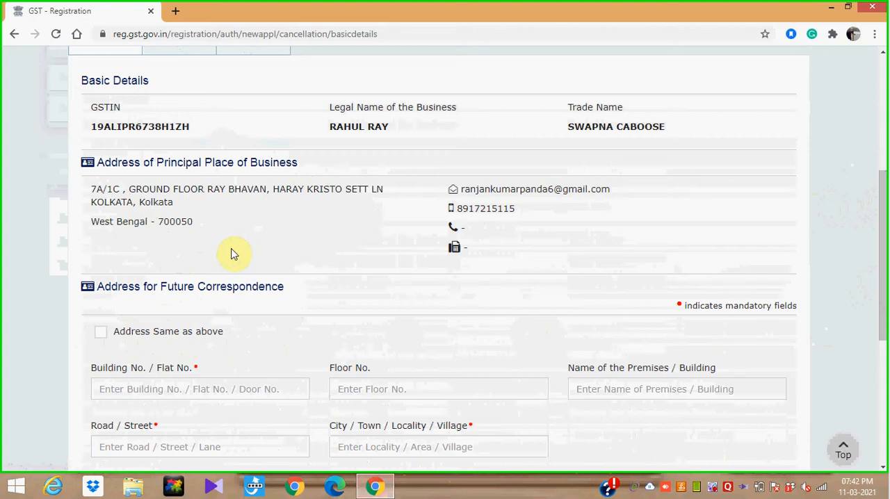
pyautogui.click(102, 335)
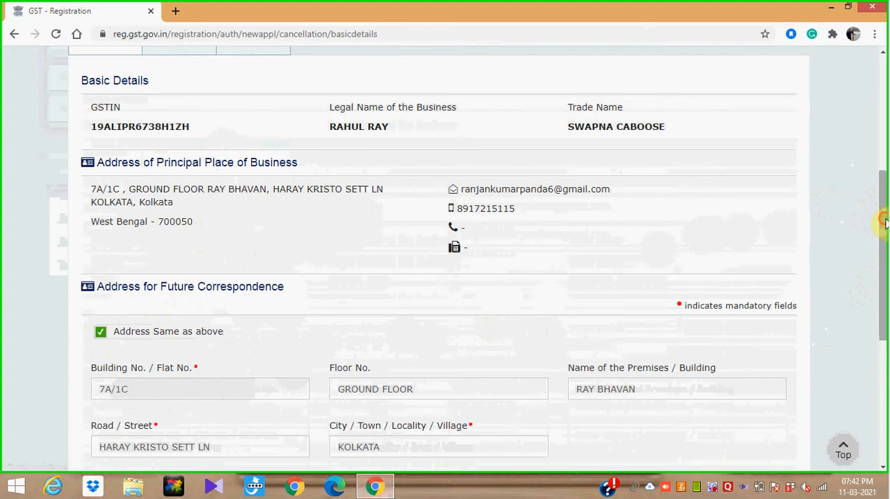
pyautogui.scroll(-2, 883, 278)
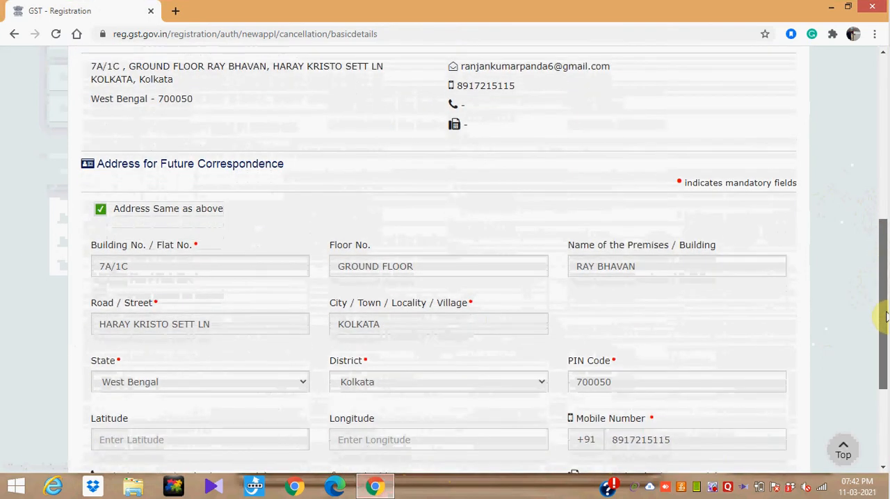
pyautogui.scroll(-3, 885, 317)
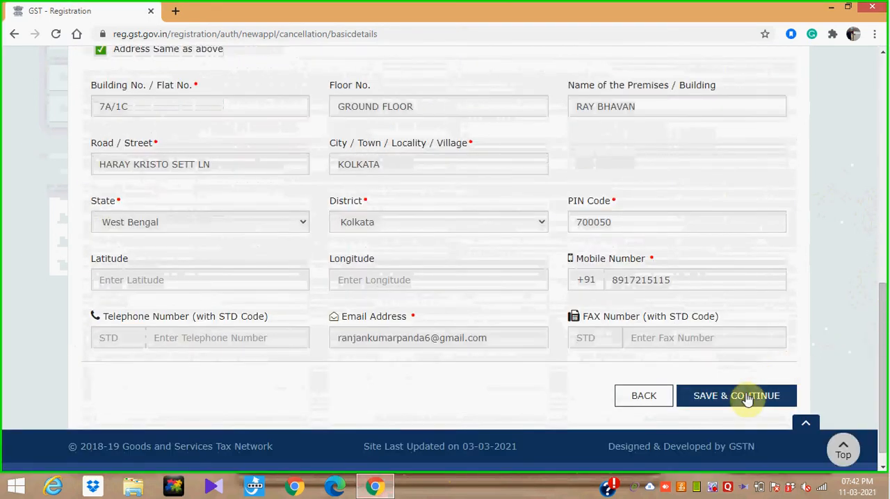
pyautogui.click(744, 396)
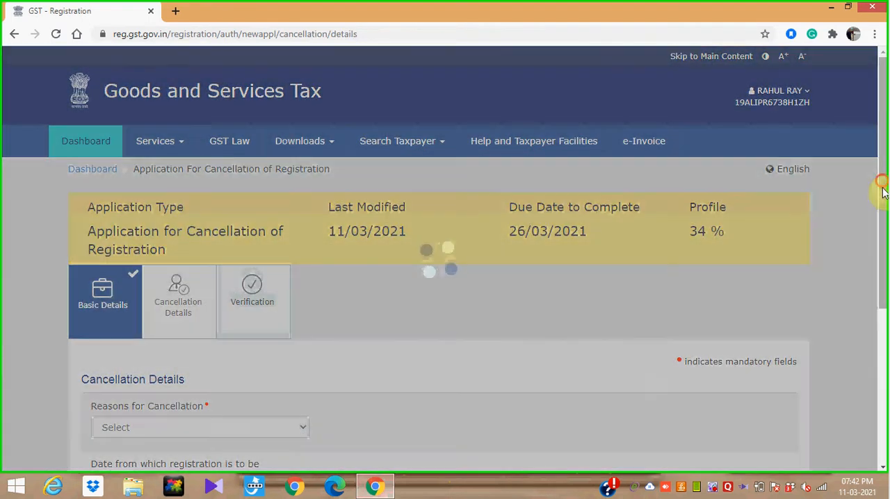
# - Set the reason for cancellation to Discontinuance of business/ Closure of business
pyautogui.moveTo(883, 192); pyautogui.dragTo(888, 310)
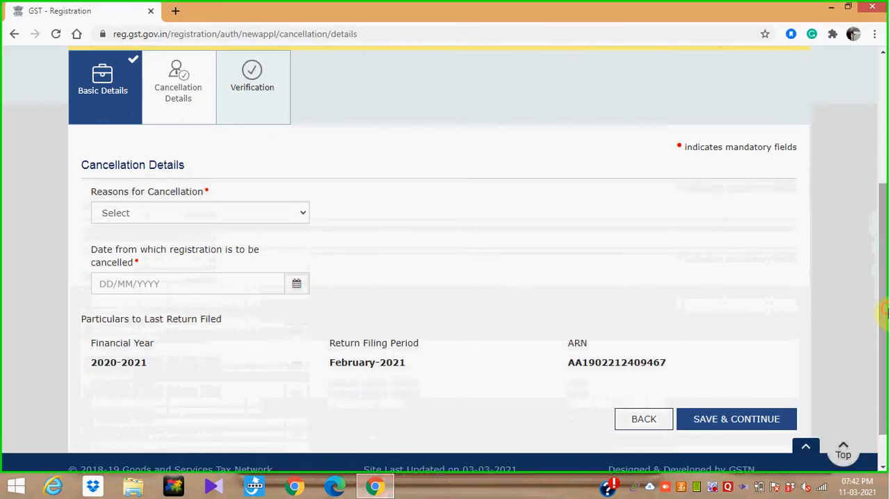
pyautogui.click(302, 220)
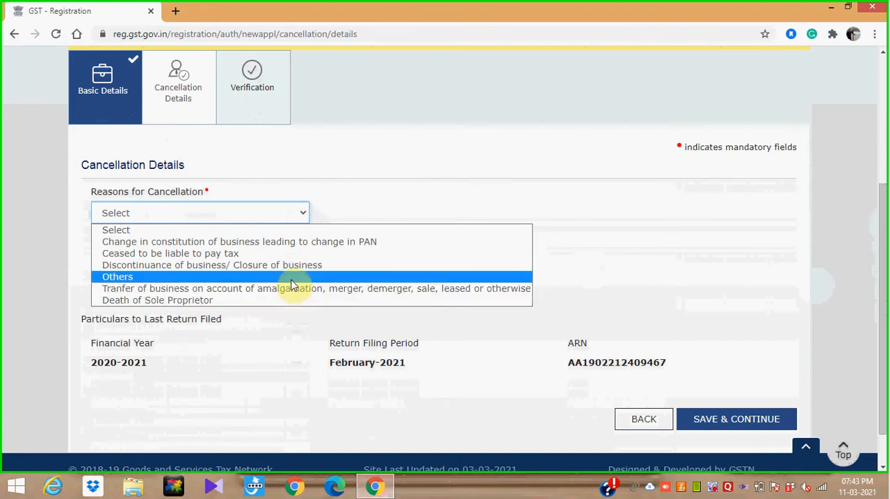
pyautogui.click(292, 279)
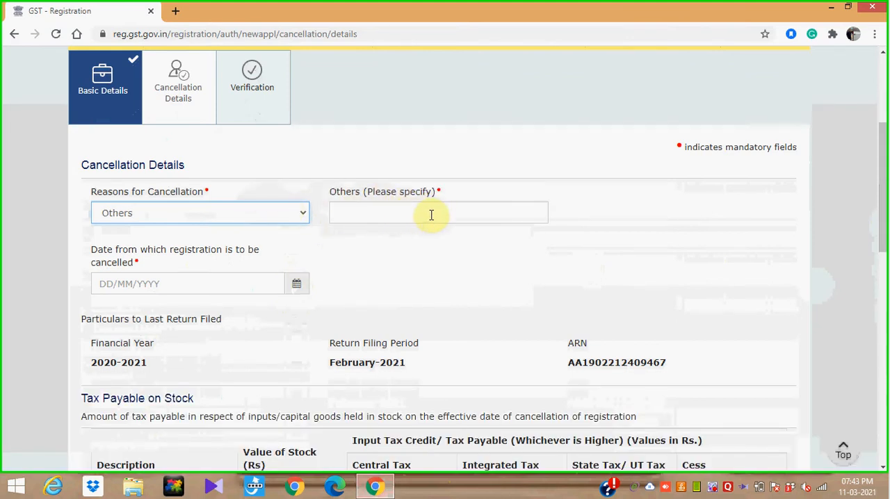
pyautogui.click(298, 217)
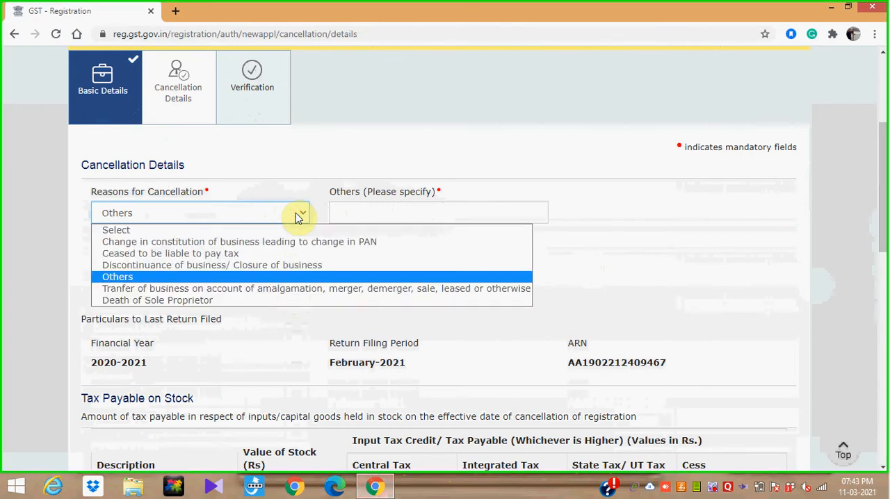
pyautogui.click(278, 266)
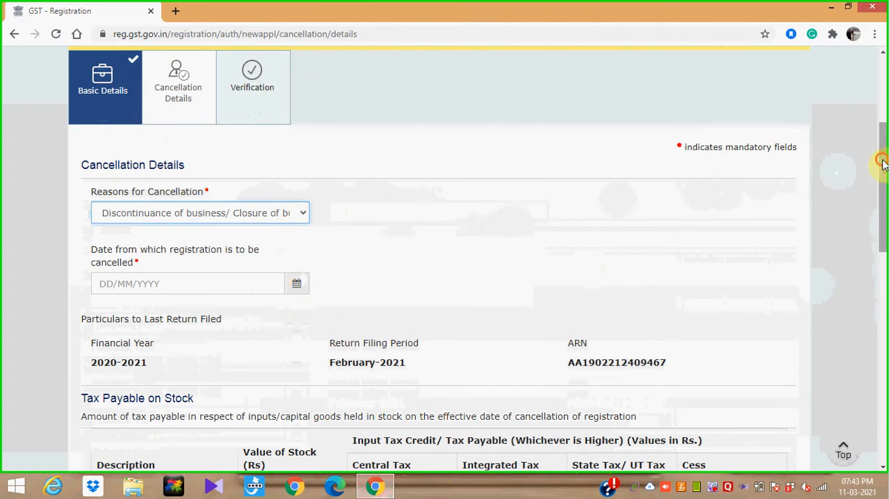
# - Set the date from which registration is cancelled to 11/03/2021 and save the cancellation details
pyautogui.scroll(-2, 884, 247)
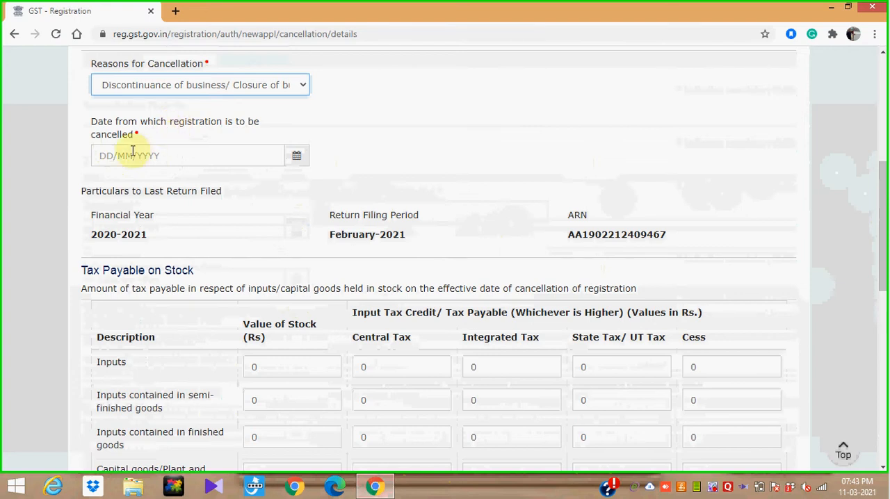
pyautogui.click(297, 160)
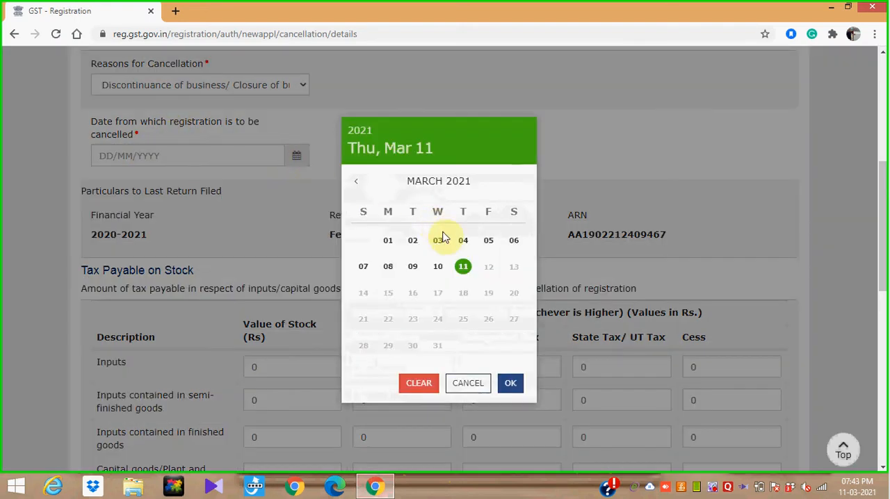
pyautogui.click(465, 272)
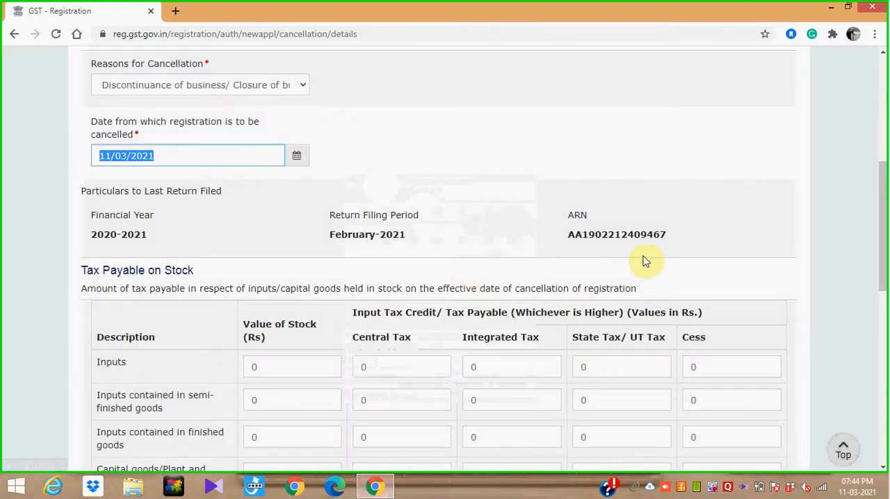
pyautogui.moveTo(883, 186); pyautogui.dragTo(883, 219)
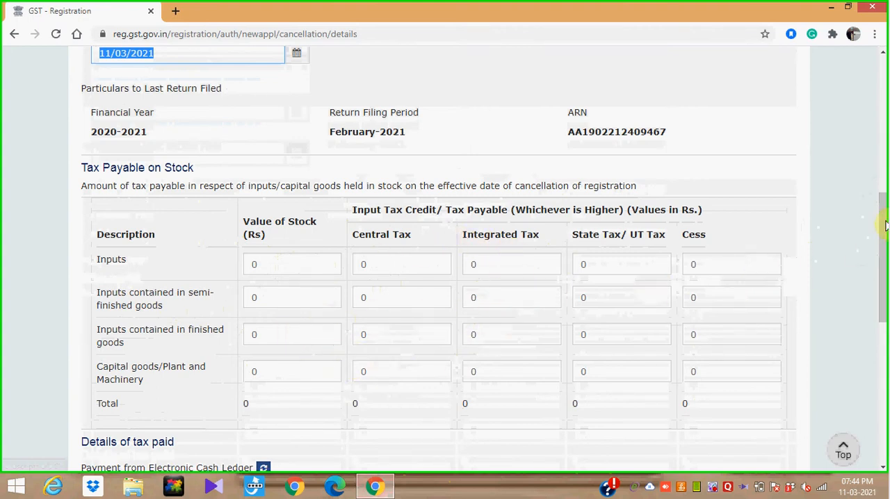
pyautogui.moveTo(882, 225); pyautogui.dragTo(884, 394)
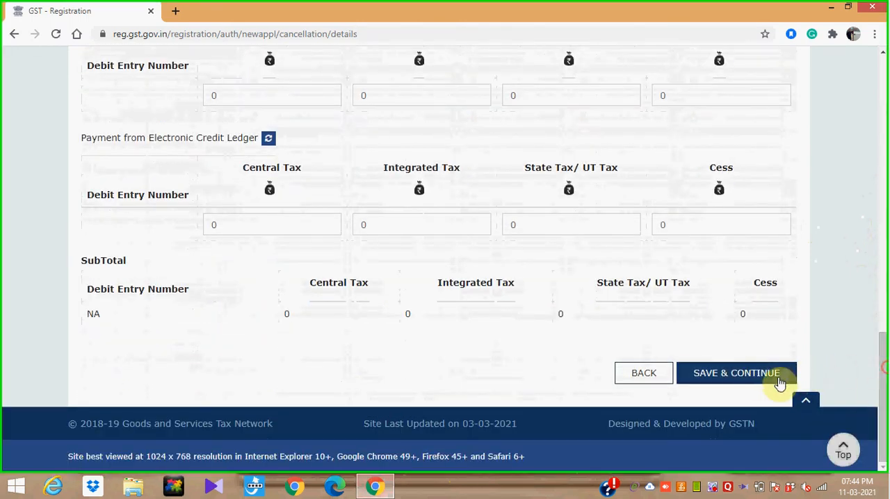
pyautogui.click(754, 380)
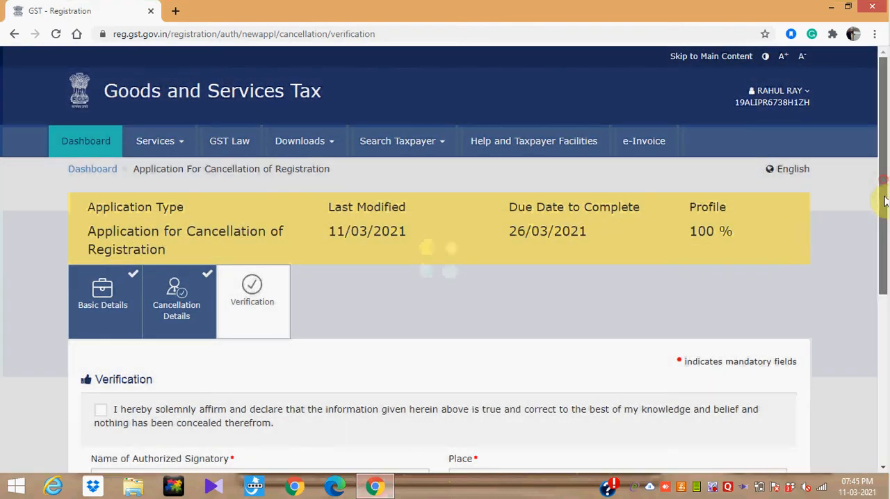
# - Accept the verification declaration, choose the authorized signatory and enter KOLKATA as the place
pyautogui.moveTo(884, 198); pyautogui.dragTo(883, 306)
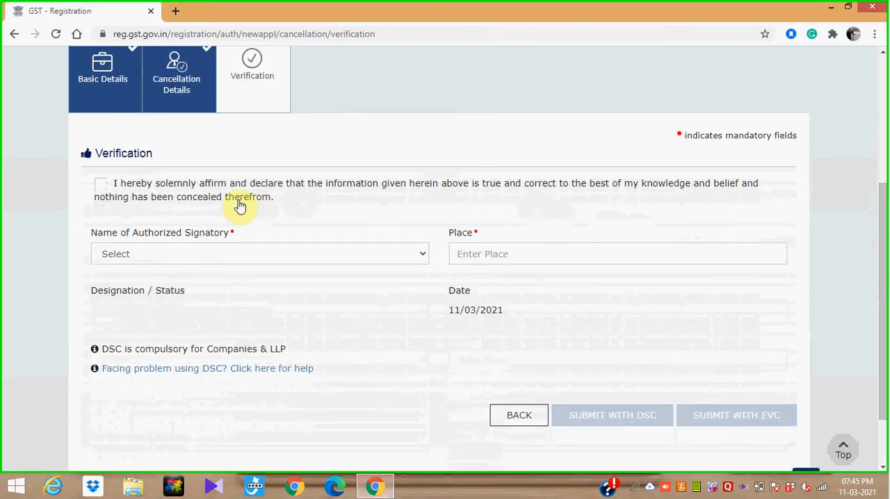
pyautogui.click(102, 185)
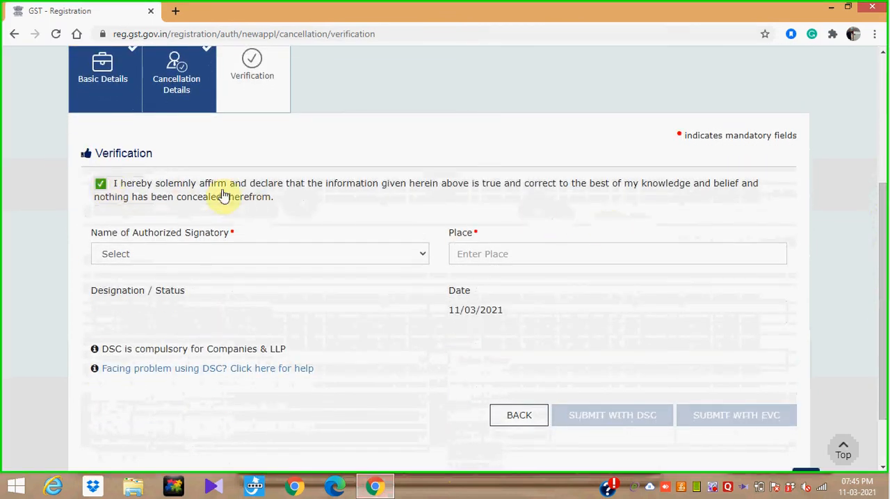
pyautogui.click(394, 263)
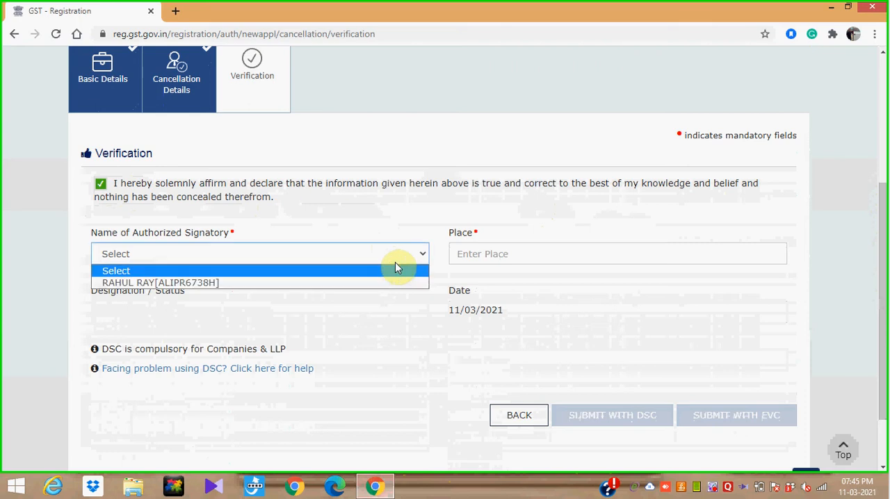
pyautogui.click(392, 282)
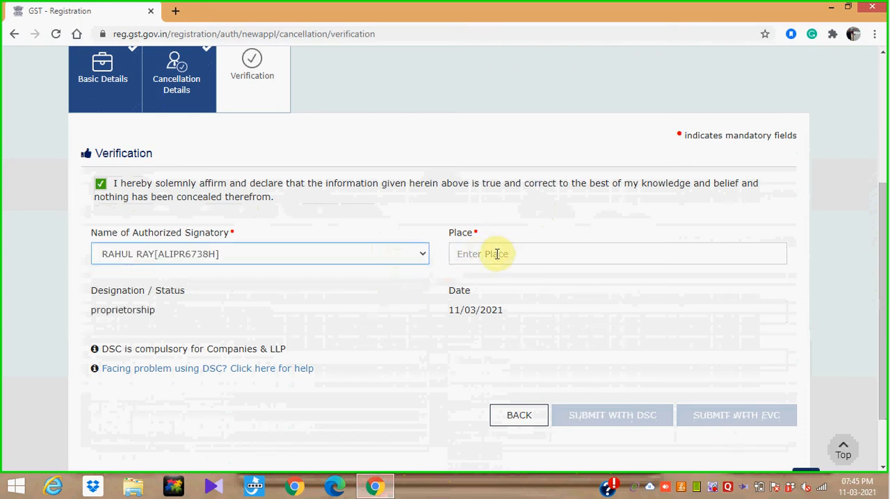
pyautogui.click(494, 253)
pyautogui.write('kolkat')
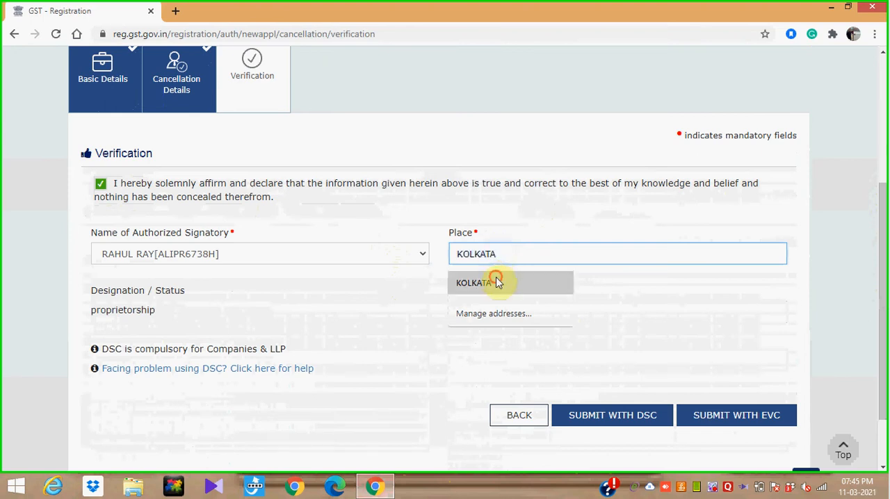
pyautogui.click(498, 281)
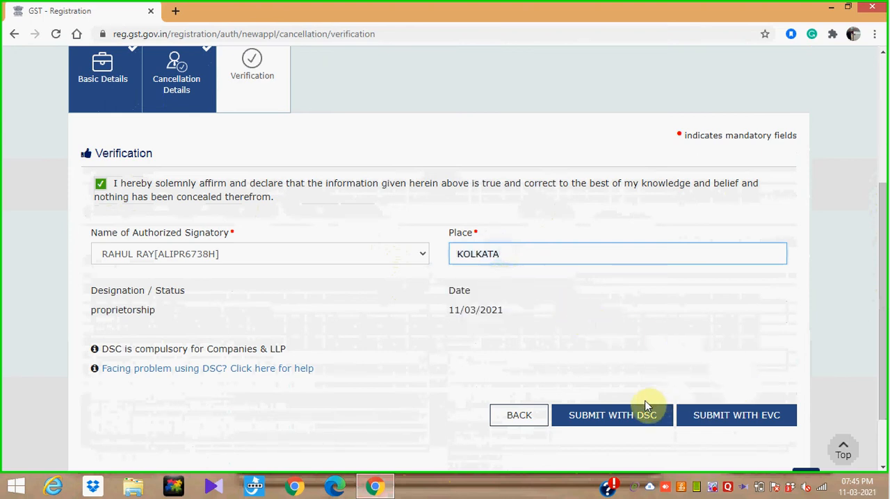
# - Try to submit the cancellation application with EVC and validate without an OTP, and close the OTP verification
pyautogui.click(720, 418)
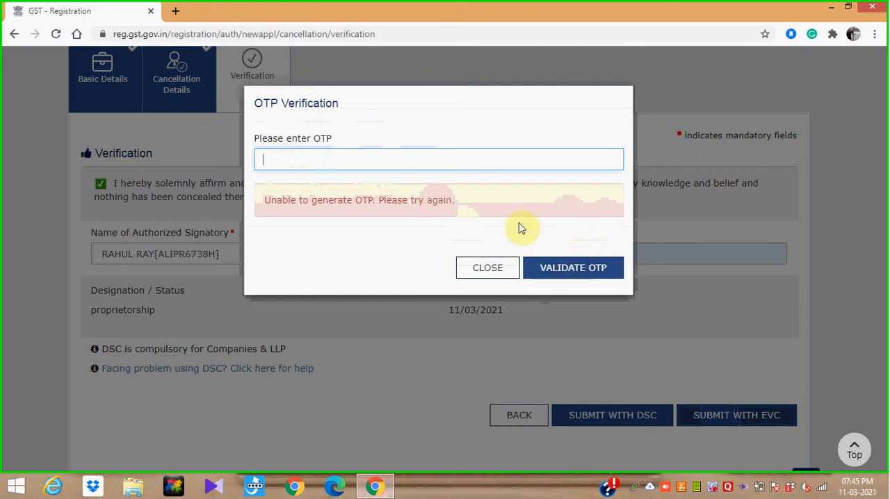
pyautogui.click(573, 272)
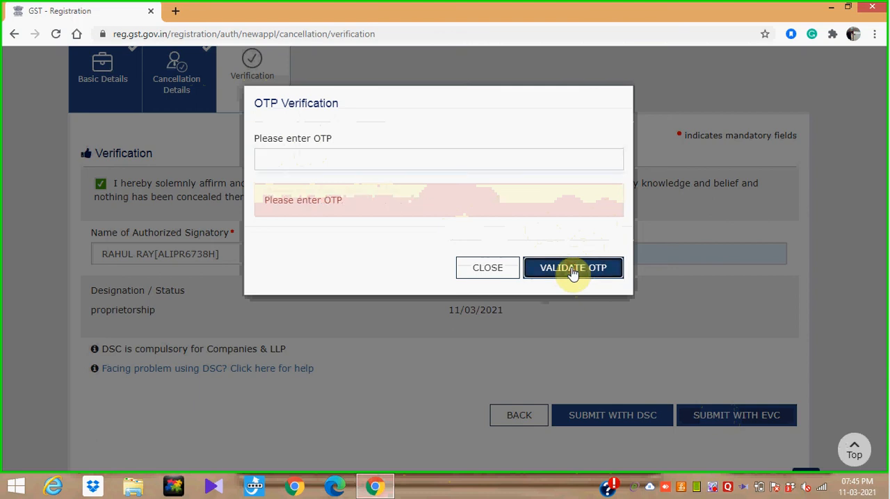
pyautogui.click(383, 159)
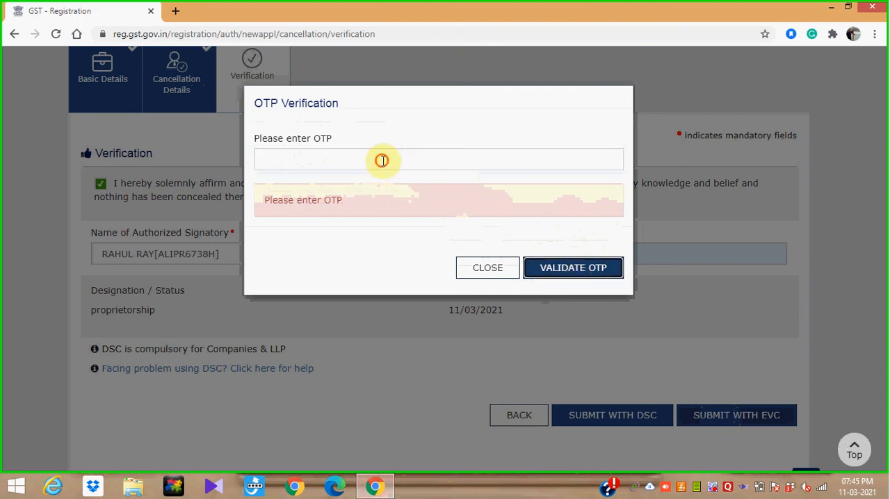
pyautogui.click(383, 161)
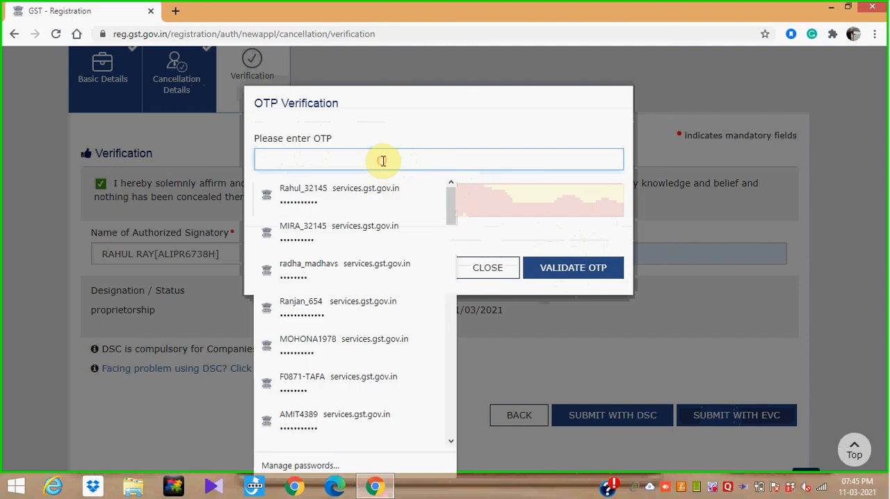
pyautogui.click(550, 230)
pyautogui.click(492, 267)
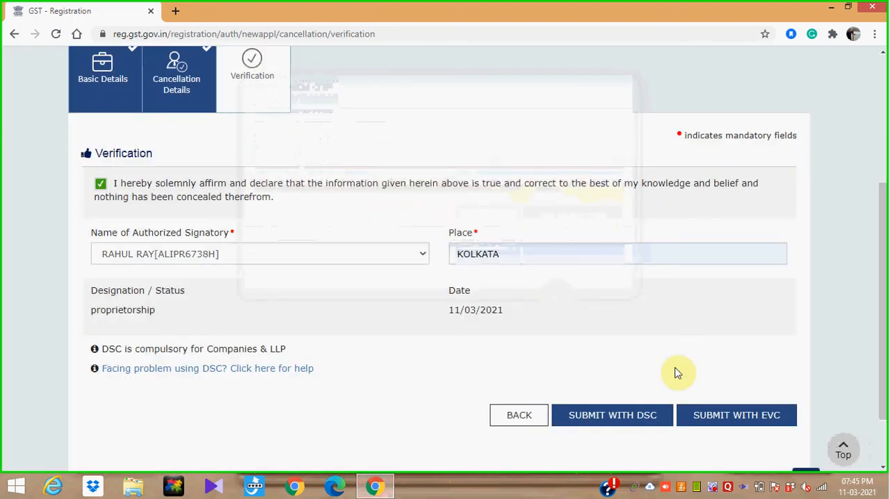
# - Submit the cancellation application with EVC, entering the one-time password and validating it
pyautogui.click(724, 418)
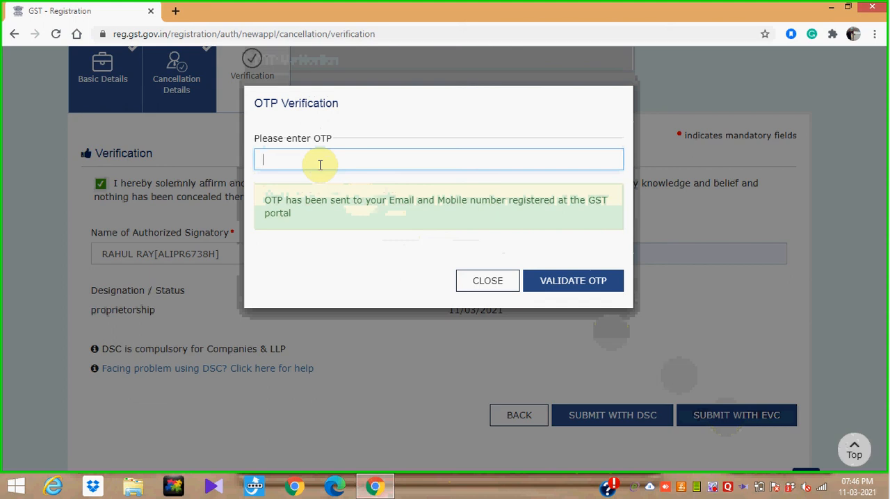
pyautogui.write('123456')
pyautogui.click(601, 280)
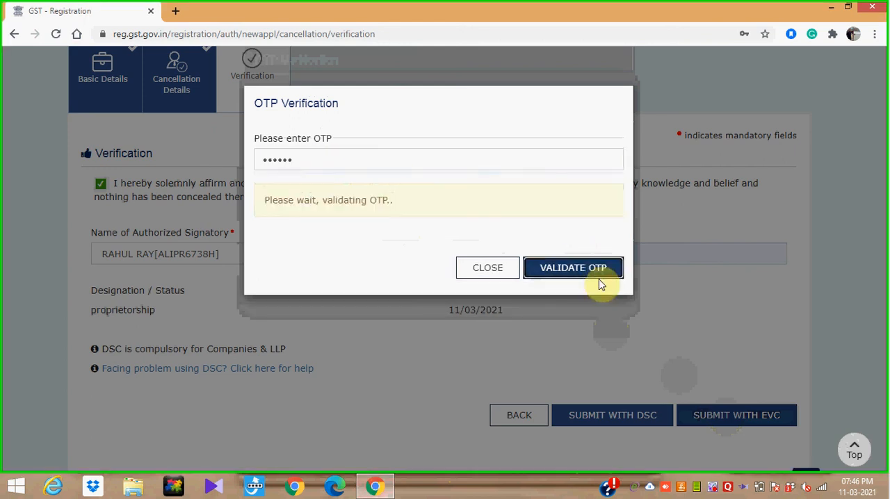